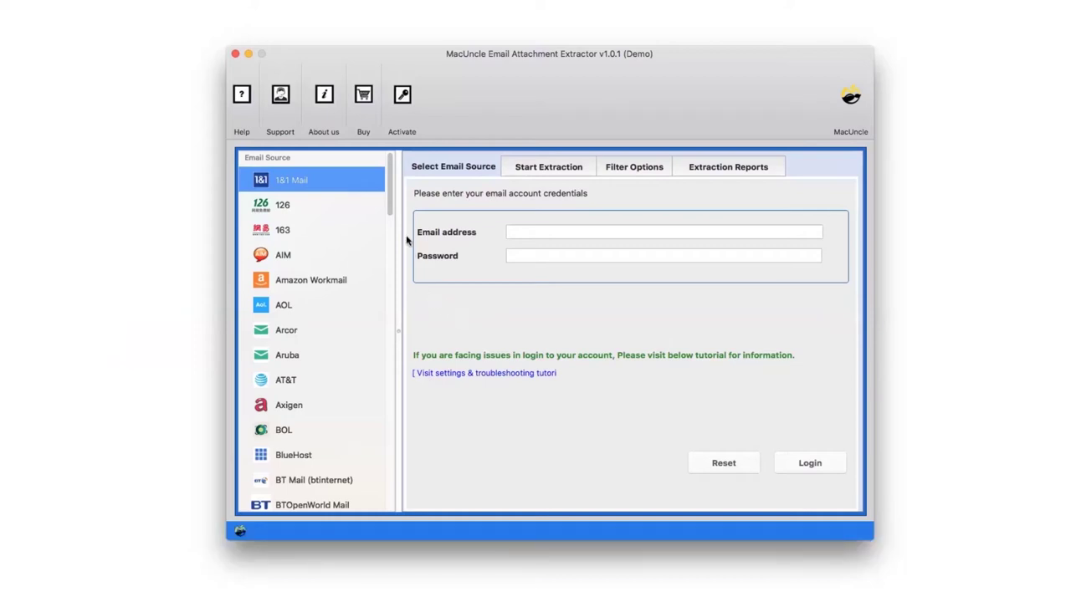
- Select Office 365 as the email source and log in with the account's email address and password
{"action": "left_click_drag", "start_coordinate": [389, 201], "coordinate": [390, 378]}
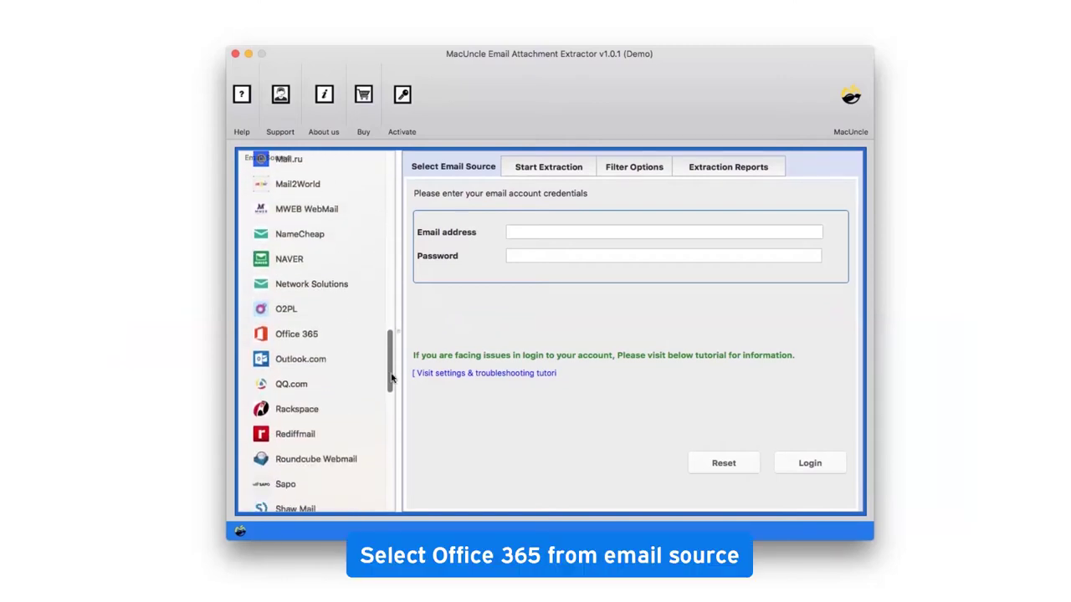
{"action": "left_click", "coordinate": [297, 338]}
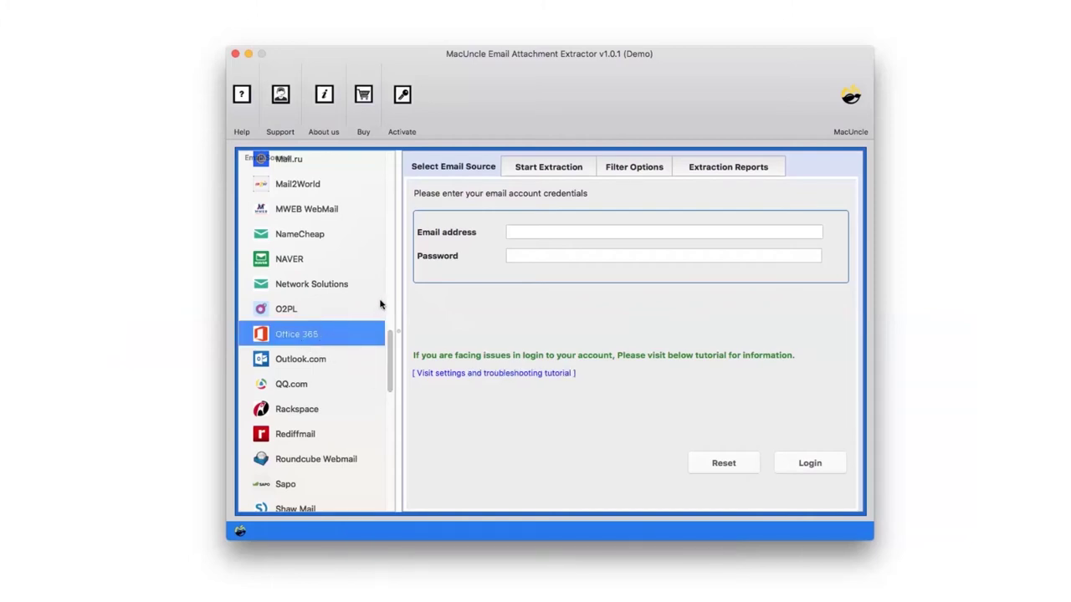
{"action": "left_click", "coordinate": [507, 237]}
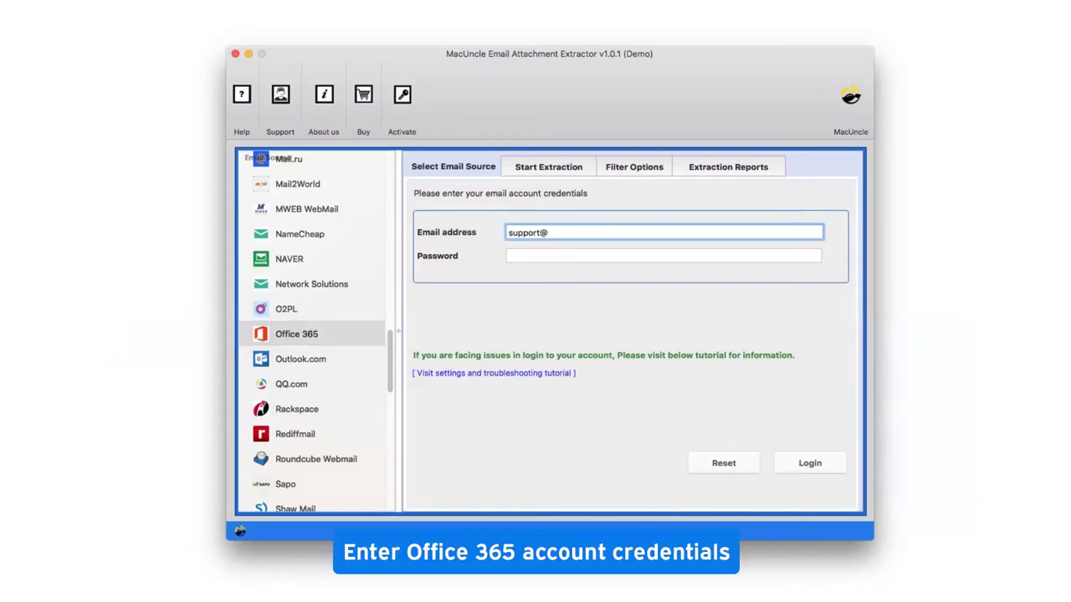
{"action": "key", "text": "Tab"}
{"action": "type", "text": "•••••••••••"}
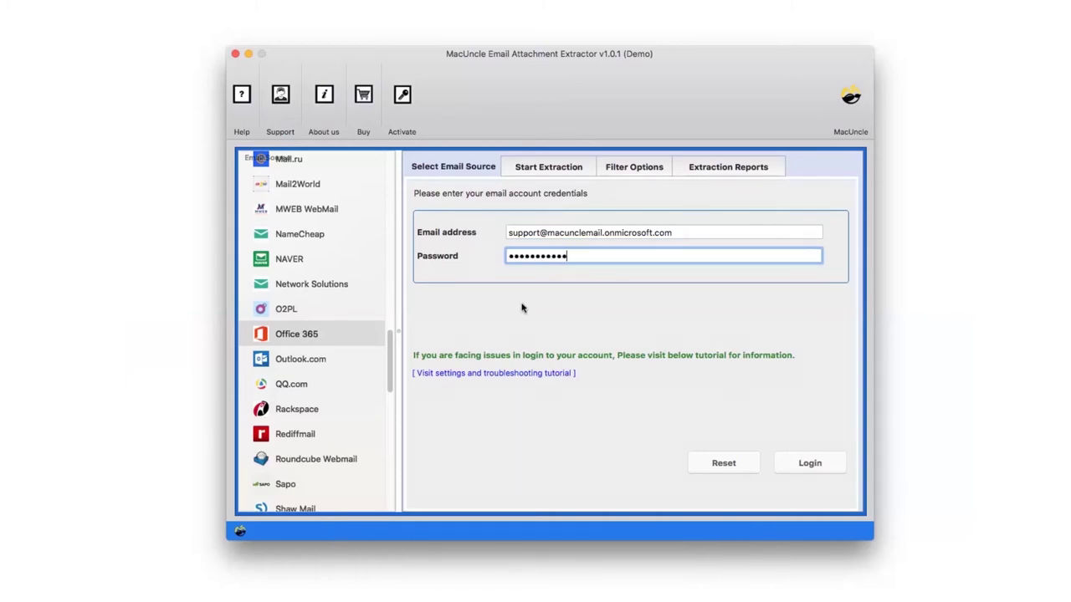
{"action": "left_click", "coordinate": [824, 464]}
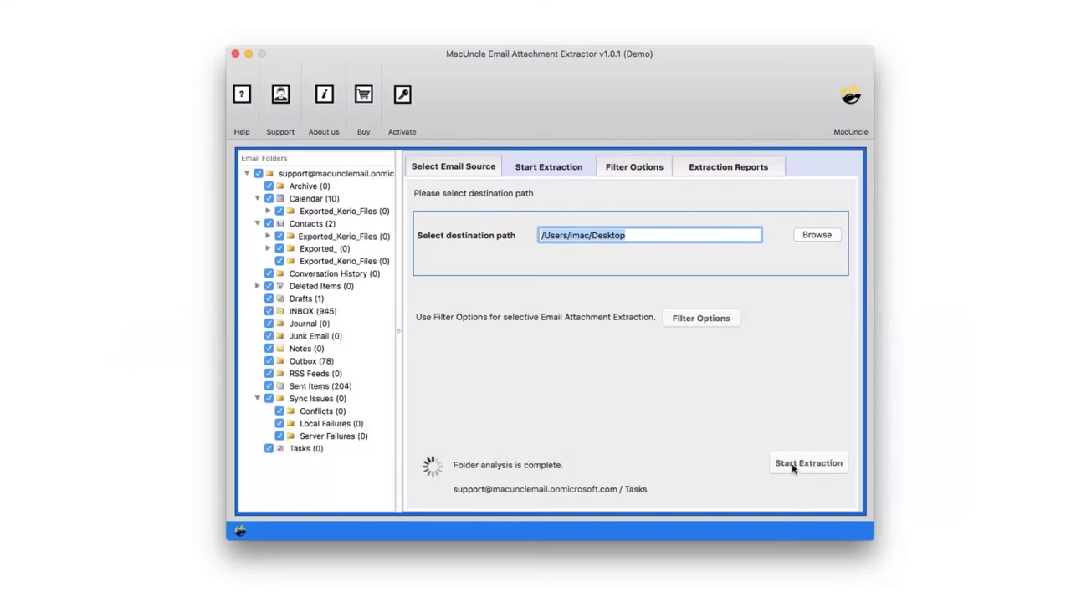
- Exclude Calendar, Contacts subfolders, Conversation History, Deleted Items and Sync Issues; save output to Desktop/MacUncle
{"action": "left_click", "coordinate": [269, 200]}
{"action": "left_click", "coordinate": [268, 223]}
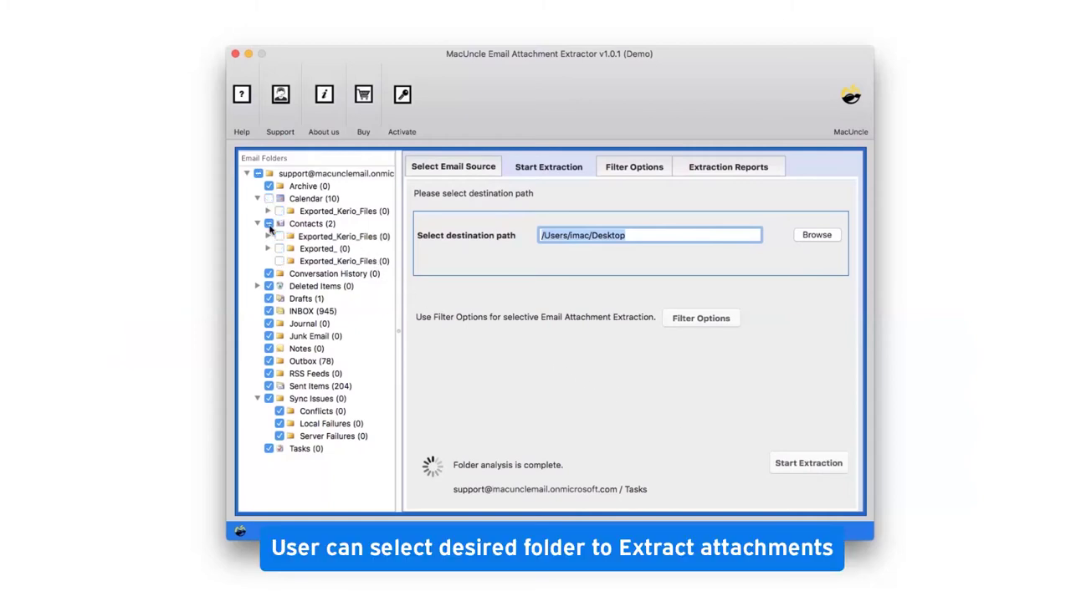
{"action": "left_click", "coordinate": [269, 273]}
{"action": "left_click", "coordinate": [269, 286]}
{"action": "left_click", "coordinate": [269, 399]}
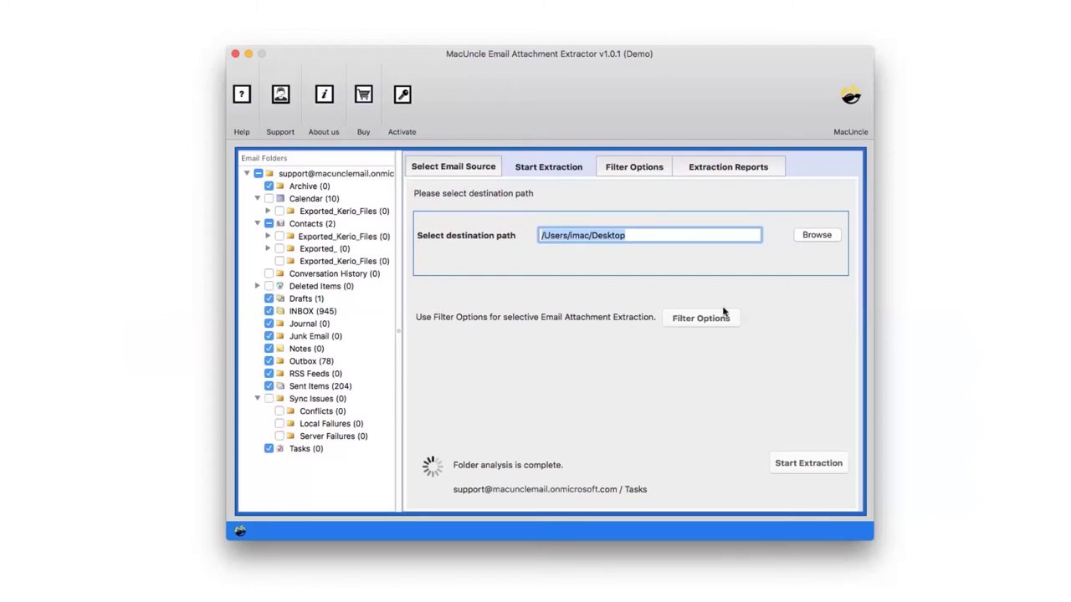
{"action": "left_click", "coordinate": [817, 238]}
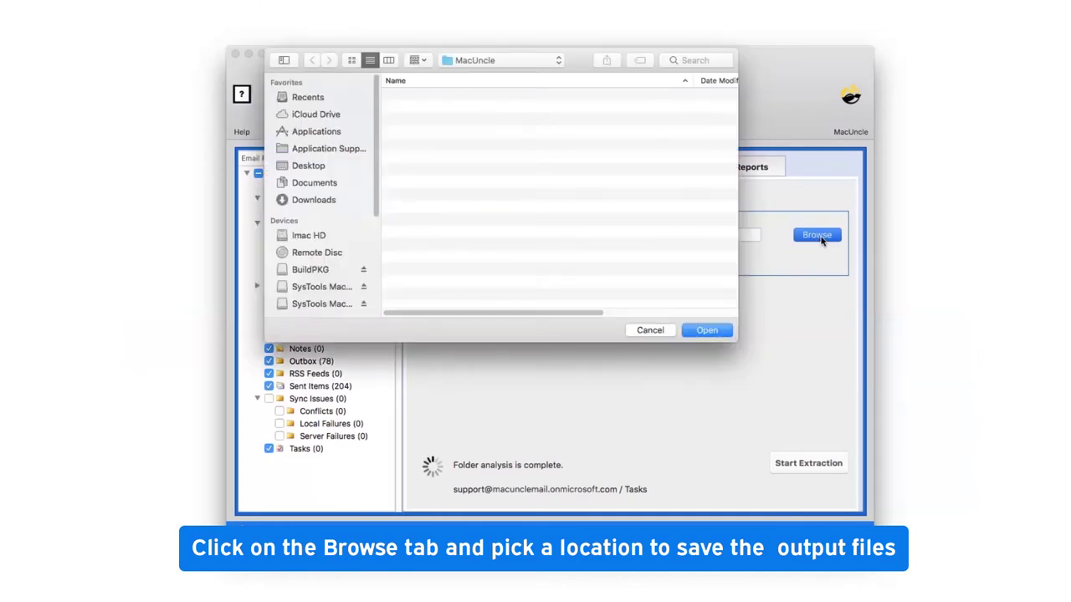
{"action": "left_click", "coordinate": [707, 331]}
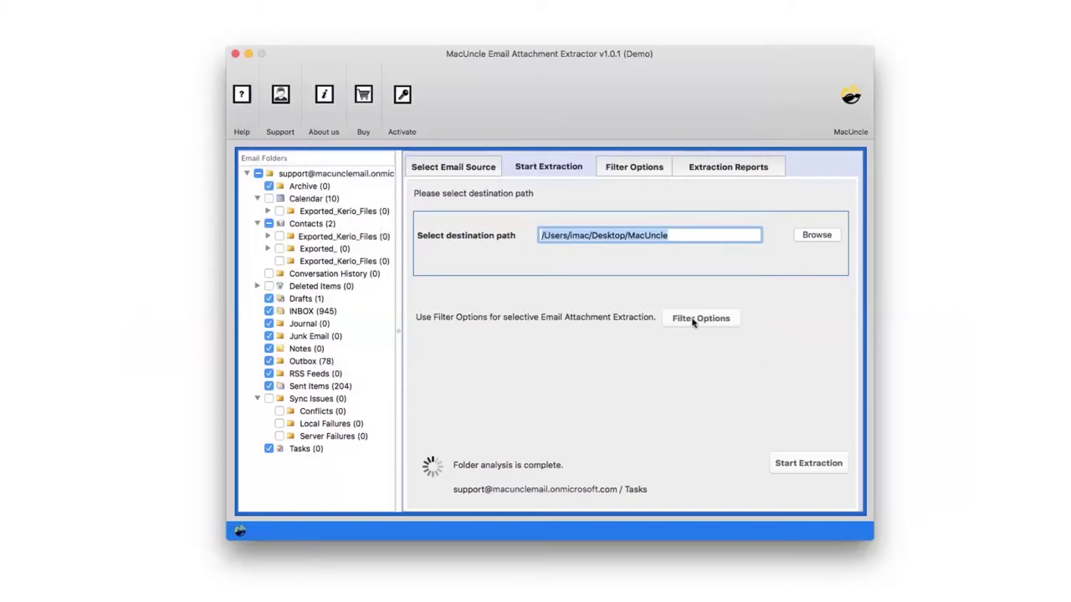
- Enable attachment filtering with From, To, Subject and Size filters checked, size unit left at Item 1
{"action": "left_click", "coordinate": [694, 321]}
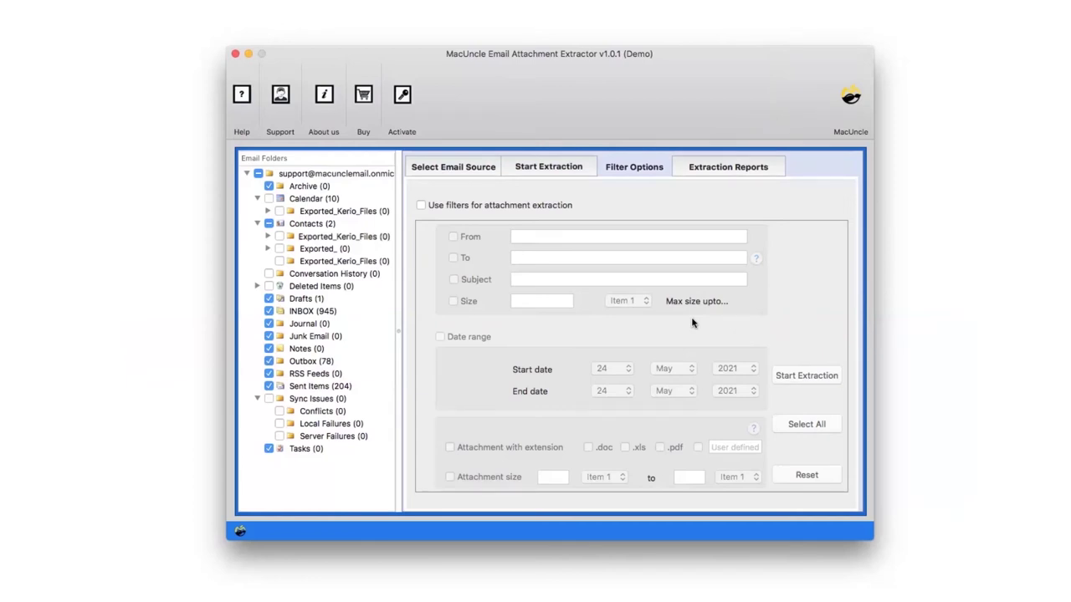
{"action": "left_click", "coordinate": [423, 208]}
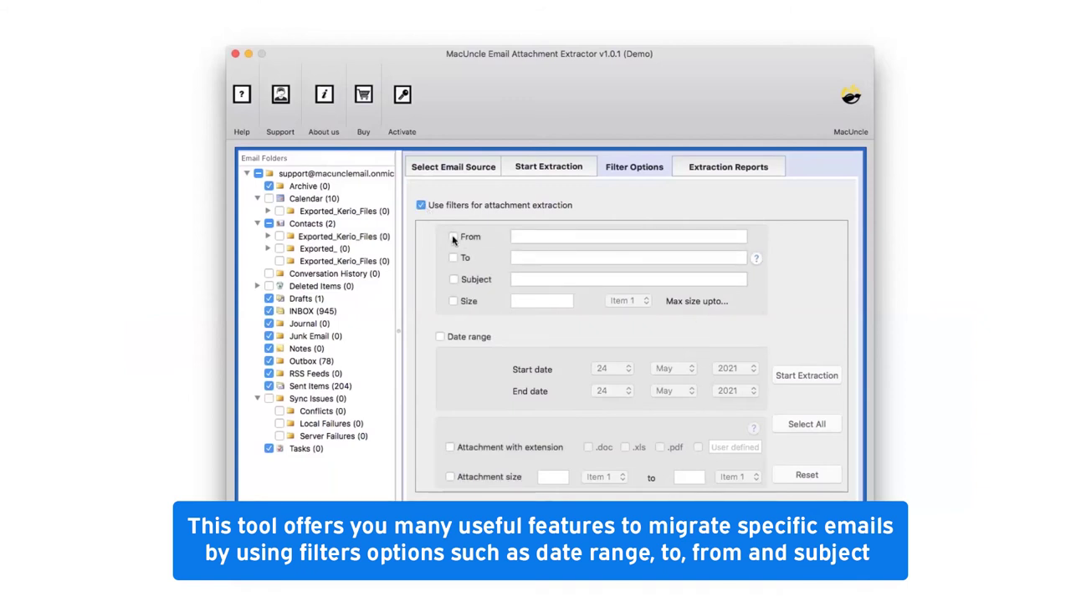
{"action": "left_click", "coordinate": [452, 237]}
{"action": "left_click", "coordinate": [453, 257]}
{"action": "left_click", "coordinate": [453, 279]}
{"action": "left_click", "coordinate": [453, 301]}
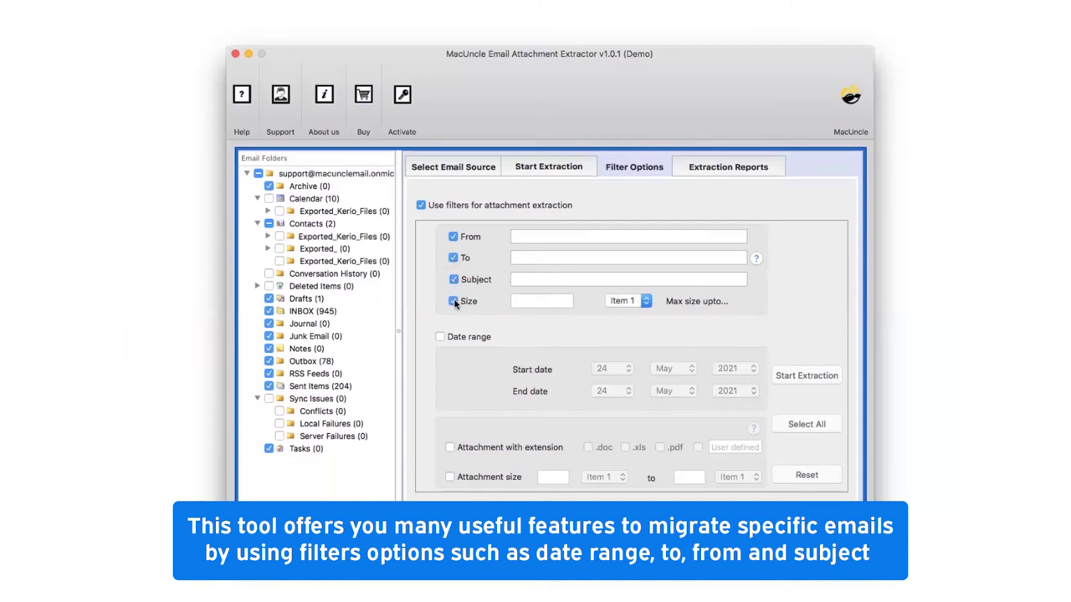
{"action": "left_click", "coordinate": [645, 301]}
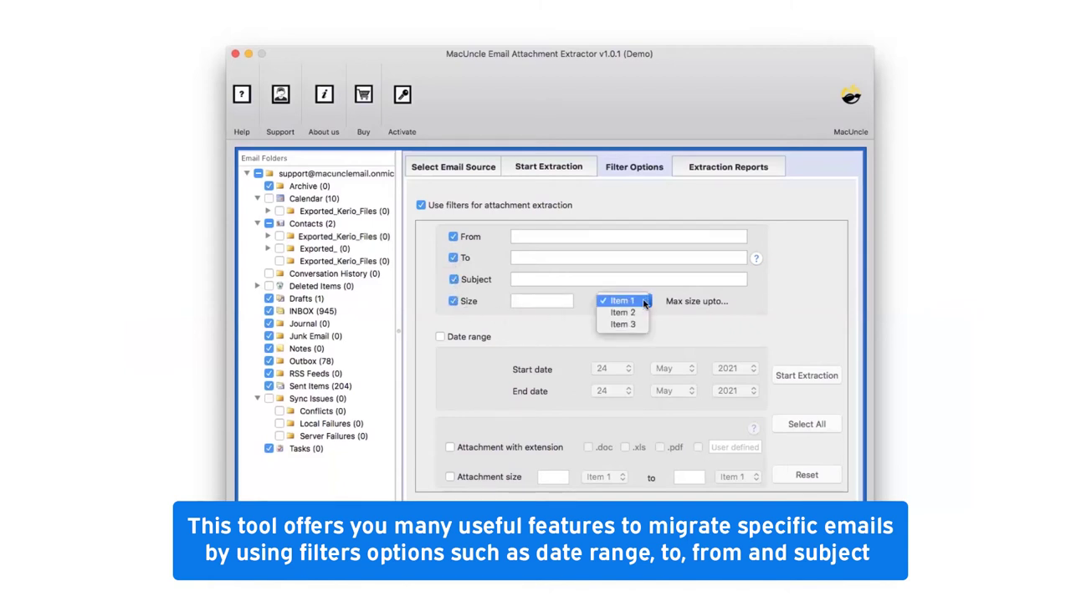
{"action": "left_click", "coordinate": [639, 301]}
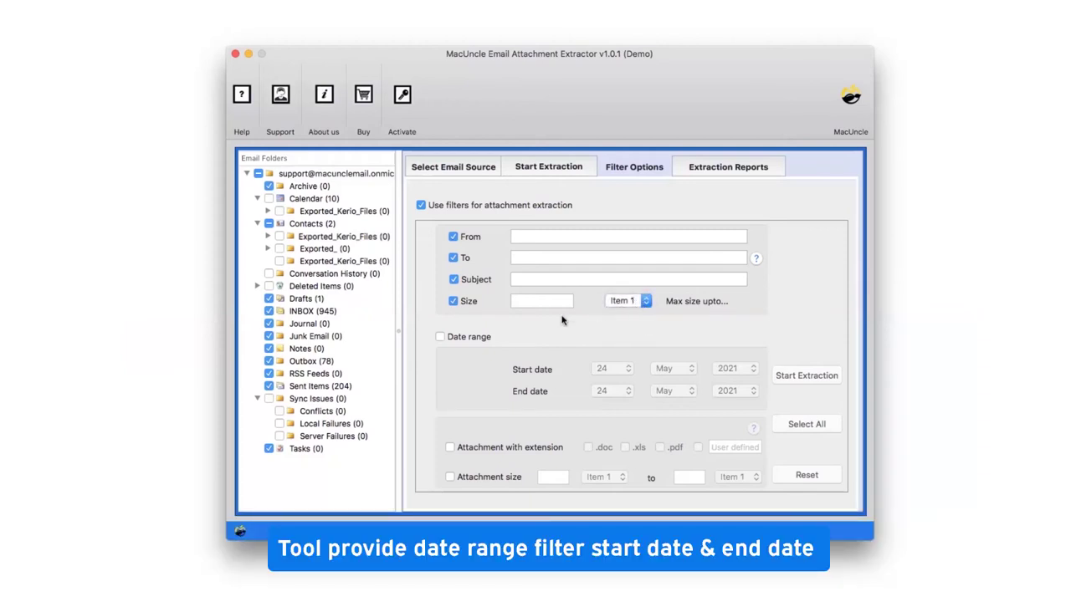
- Enable the date range filter with the end month set to Aug
{"action": "left_click", "coordinate": [438, 338]}
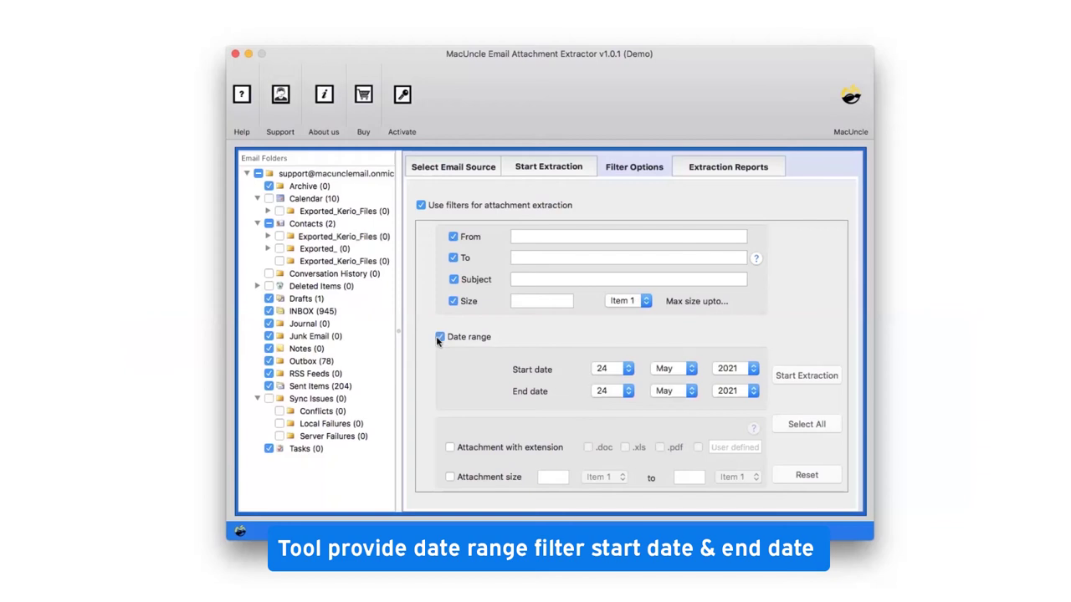
{"action": "left_click", "coordinate": [679, 400]}
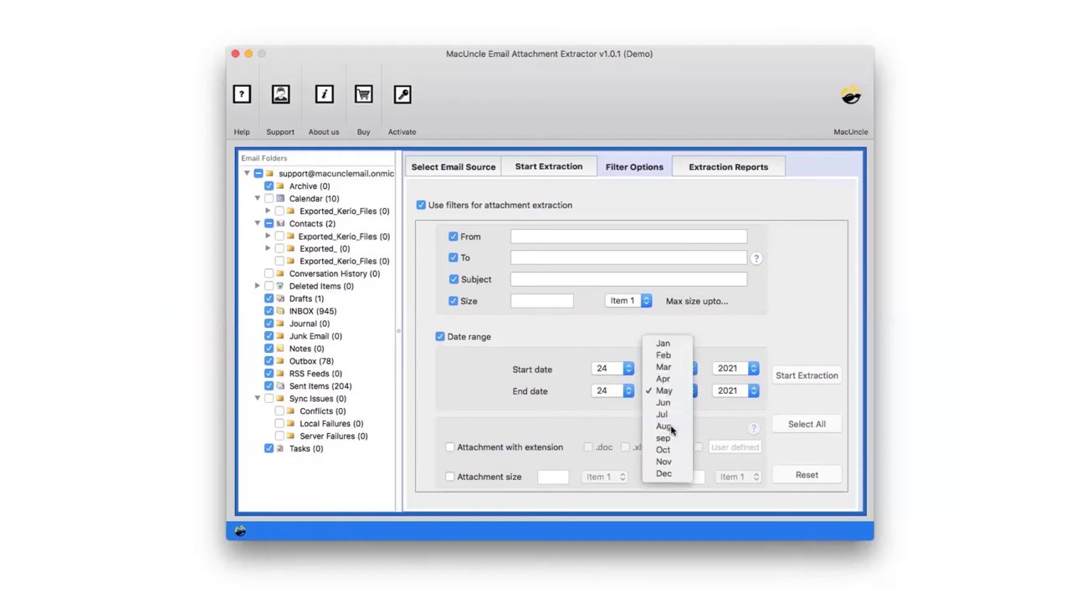
{"action": "left_click", "coordinate": [665, 429]}
- Filter by extensions .doc, .xls and .pdf plus user-defined extensions png,jpg
{"action": "left_click", "coordinate": [450, 448]}
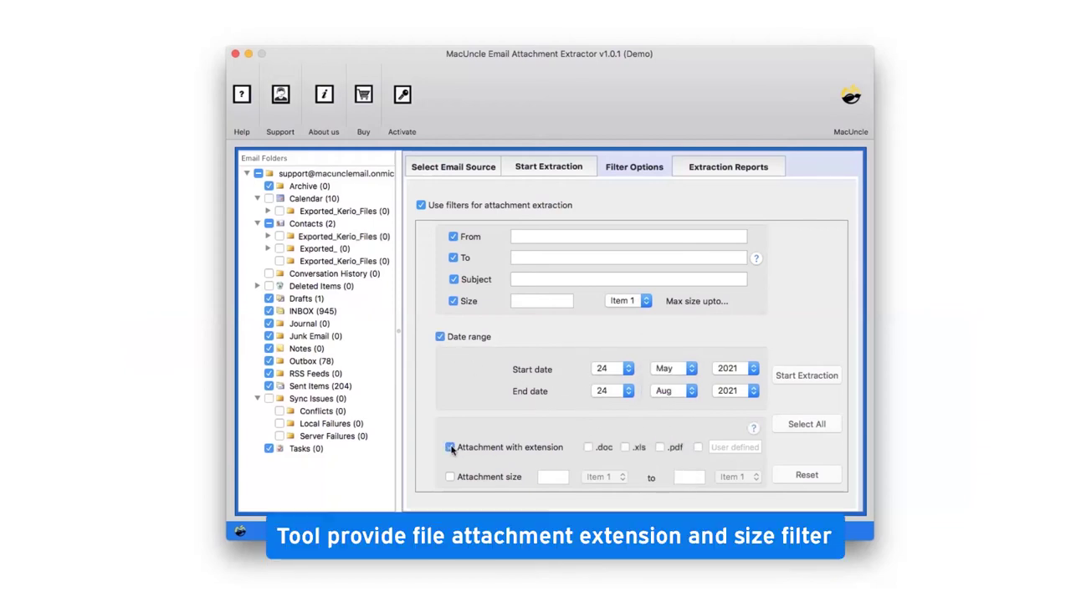
{"action": "left_click", "coordinate": [588, 448]}
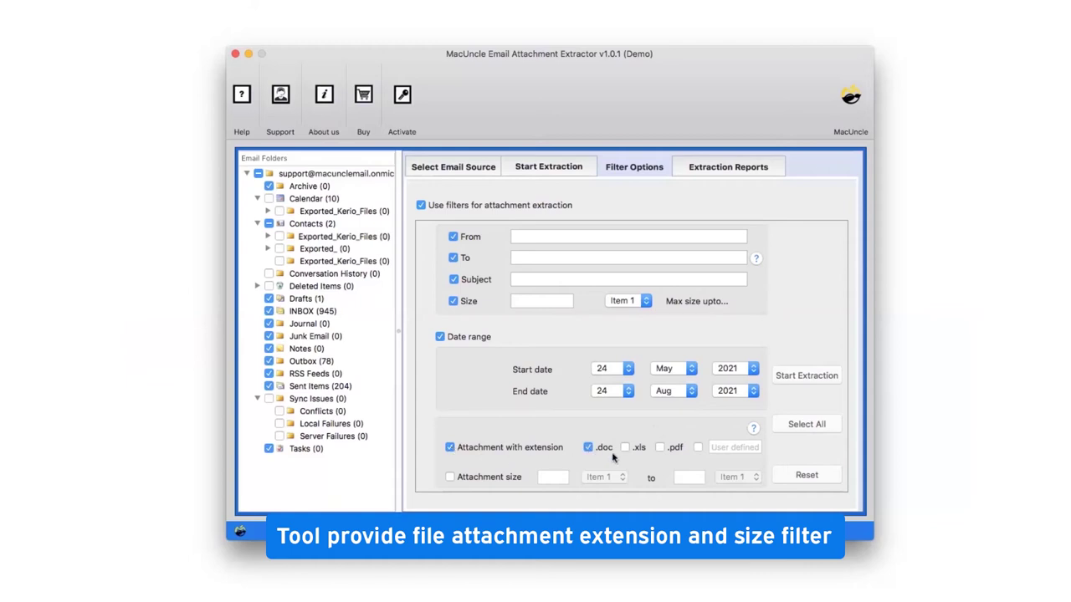
{"action": "left_click", "coordinate": [626, 448]}
{"action": "left_click", "coordinate": [660, 448]}
{"action": "left_click", "coordinate": [699, 448]}
{"action": "left_click", "coordinate": [711, 448]}
{"action": "left_click_drag", "start_coordinate": [711, 448], "coordinate": [762, 452]}
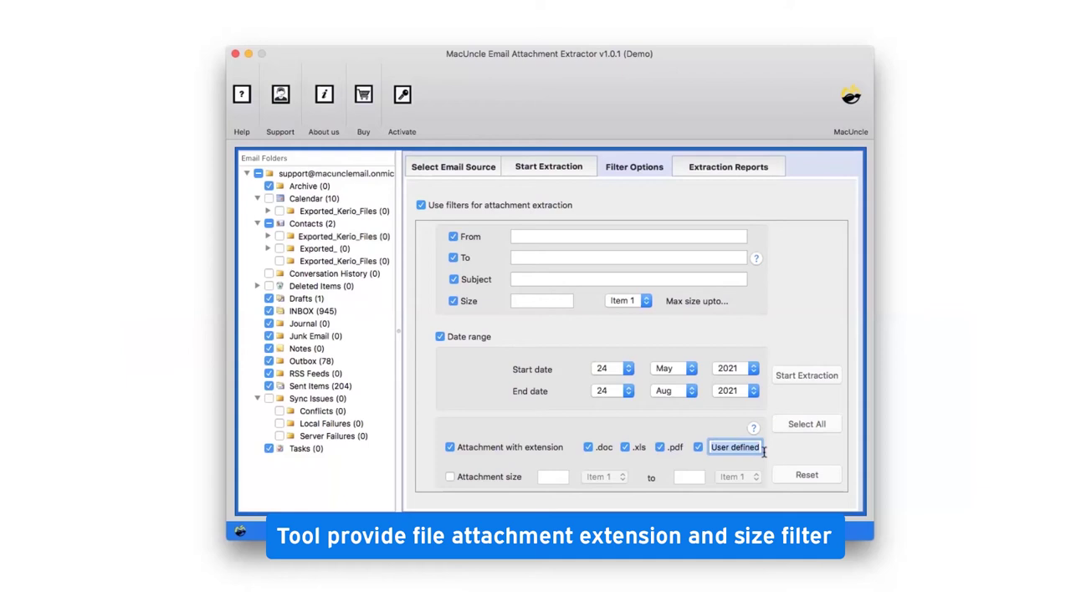
{"action": "key", "text": "BackSpace"}
{"action": "type", "text": "png,jpg"}
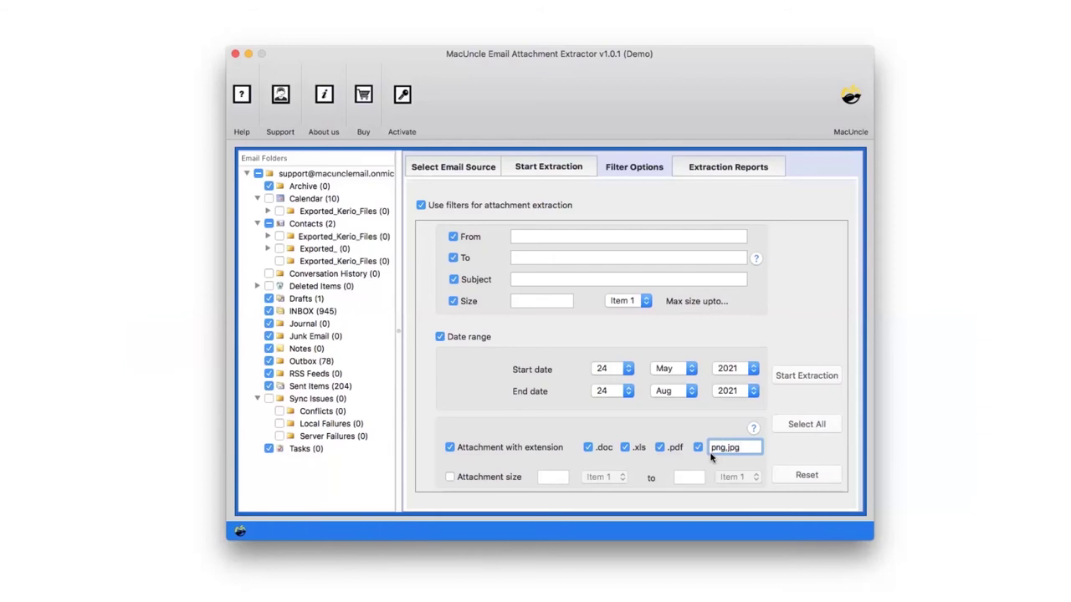
- Set an attachment size limit of 500, then reset all filters and return to the extraction page
{"action": "left_click", "coordinate": [450, 478]}
{"action": "left_click", "coordinate": [450, 477]}
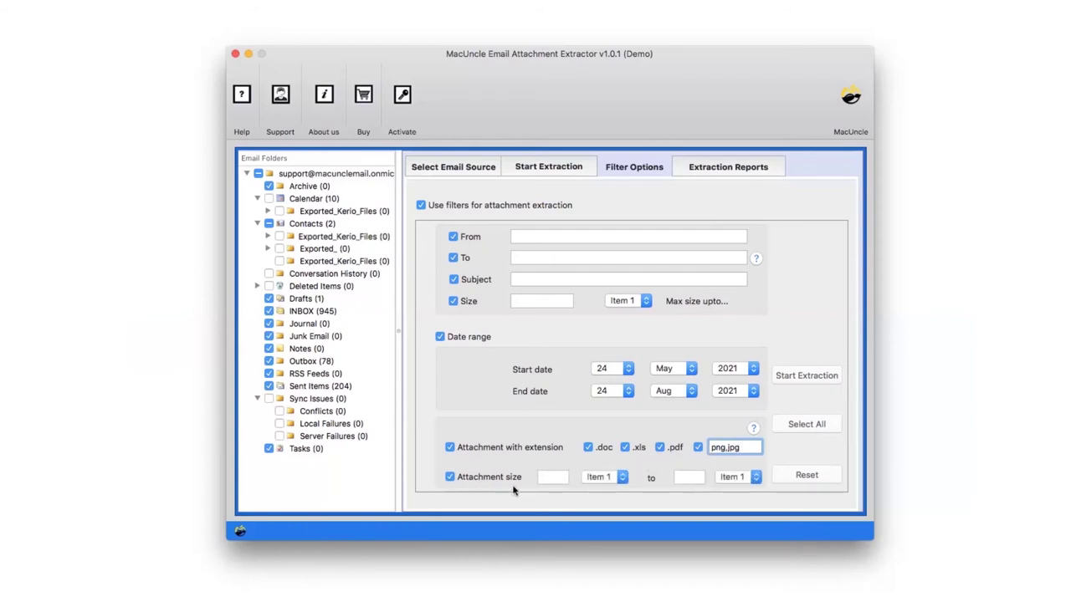
{"action": "left_click", "coordinate": [624, 479]}
{"action": "left_click", "coordinate": [678, 479]}
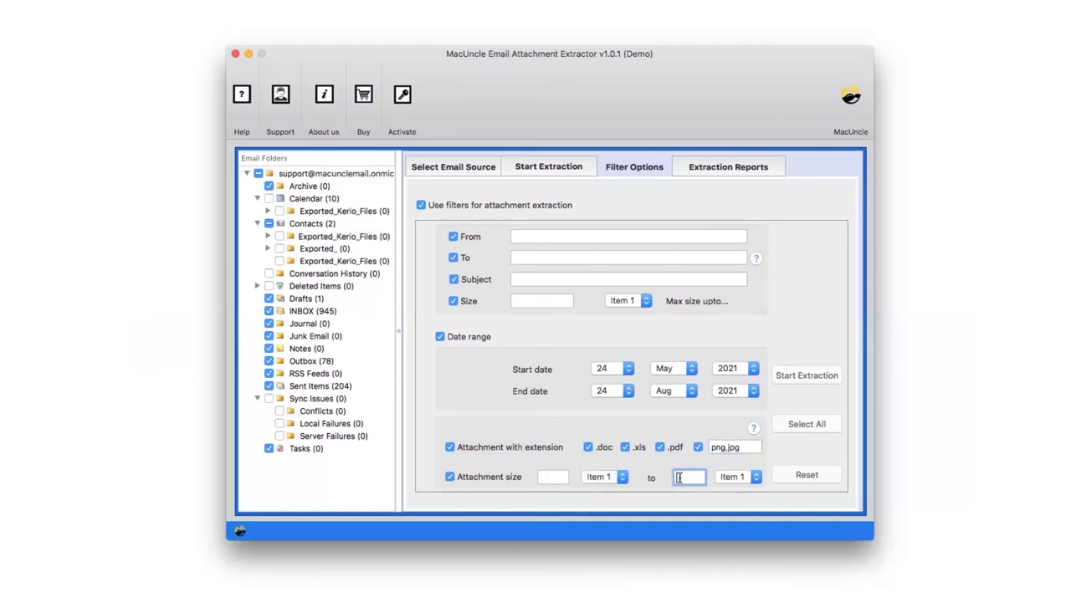
{"action": "type", "text": "500"}
{"action": "left_click", "coordinate": [808, 476]}
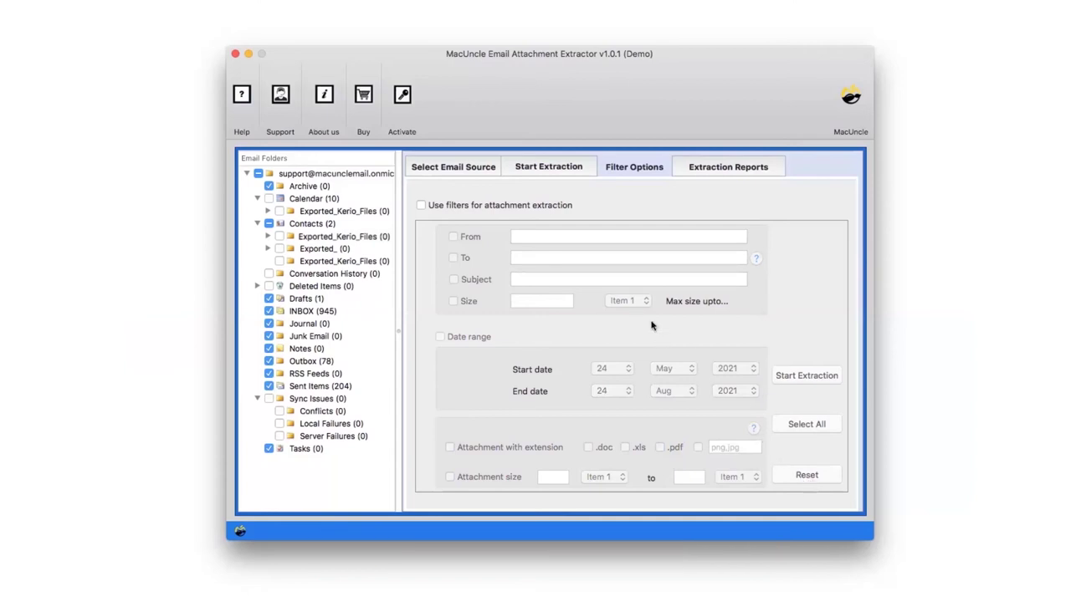
{"action": "left_click", "coordinate": [549, 167]}
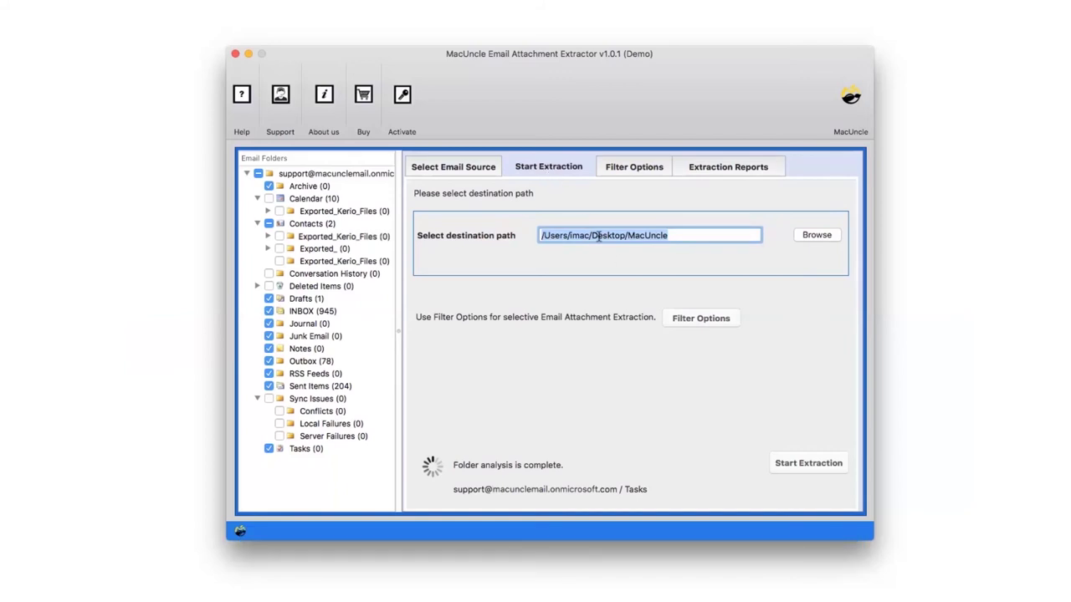
- Run the extraction and dismiss the Extraction Complete and trial version notices to reveal SavingLog.txt
{"action": "left_click", "coordinate": [795, 466]}
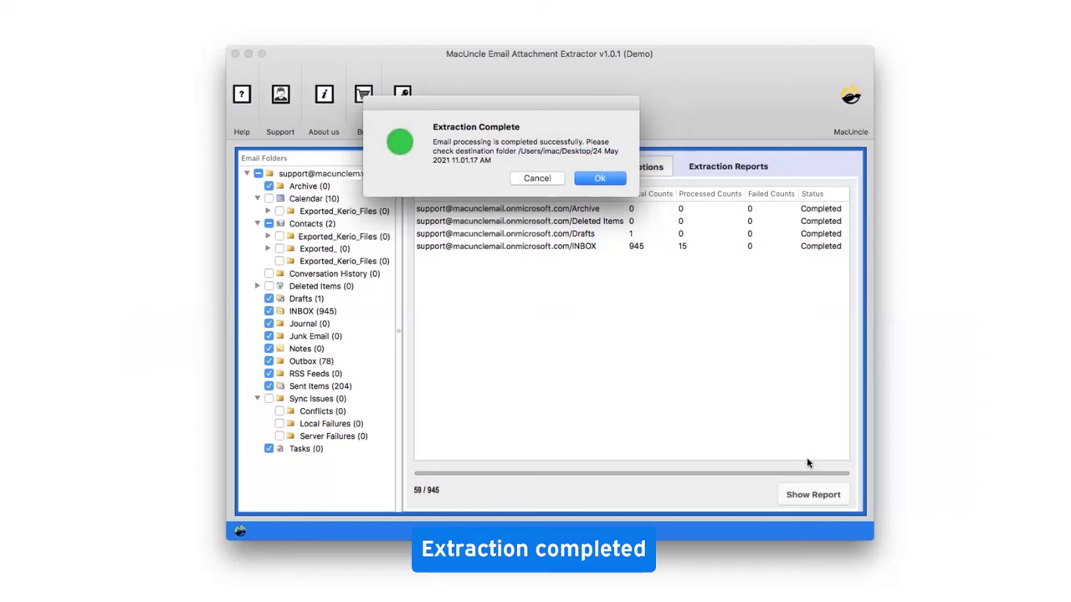
{"action": "left_click", "coordinate": [599, 180]}
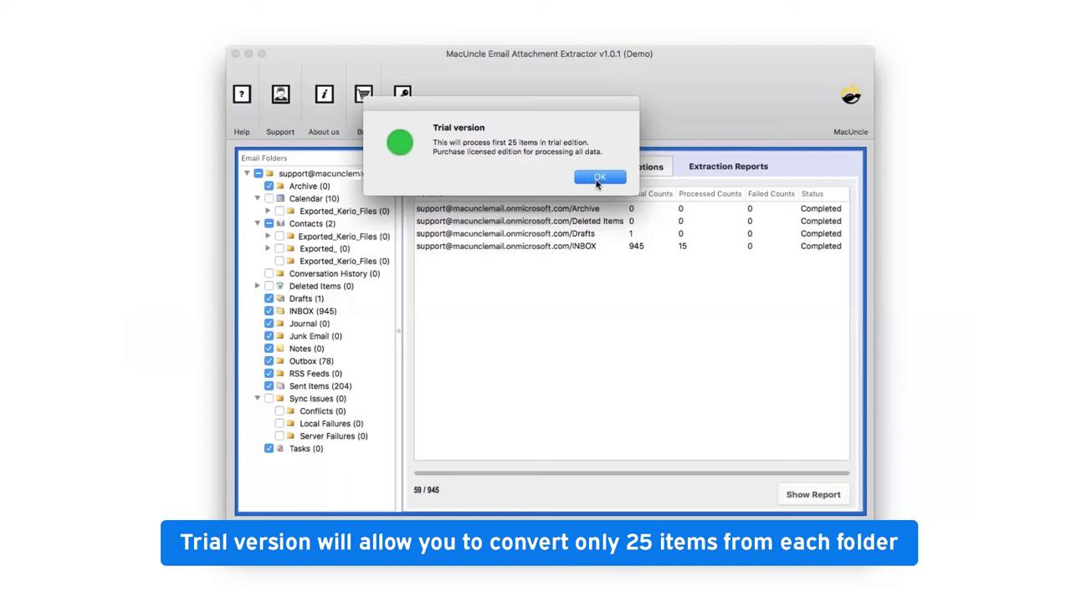
{"action": "left_click", "coordinate": [597, 179]}
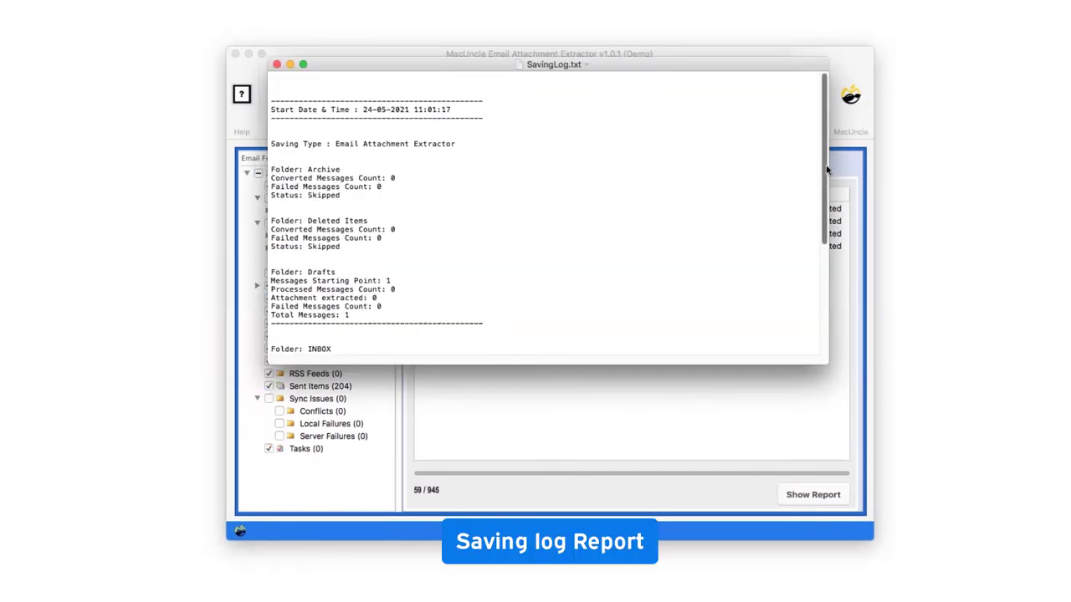
- Scroll to the end of SavingLog.txt and close it
{"action": "left_click_drag", "start_coordinate": [827, 169], "coordinate": [828, 132]}
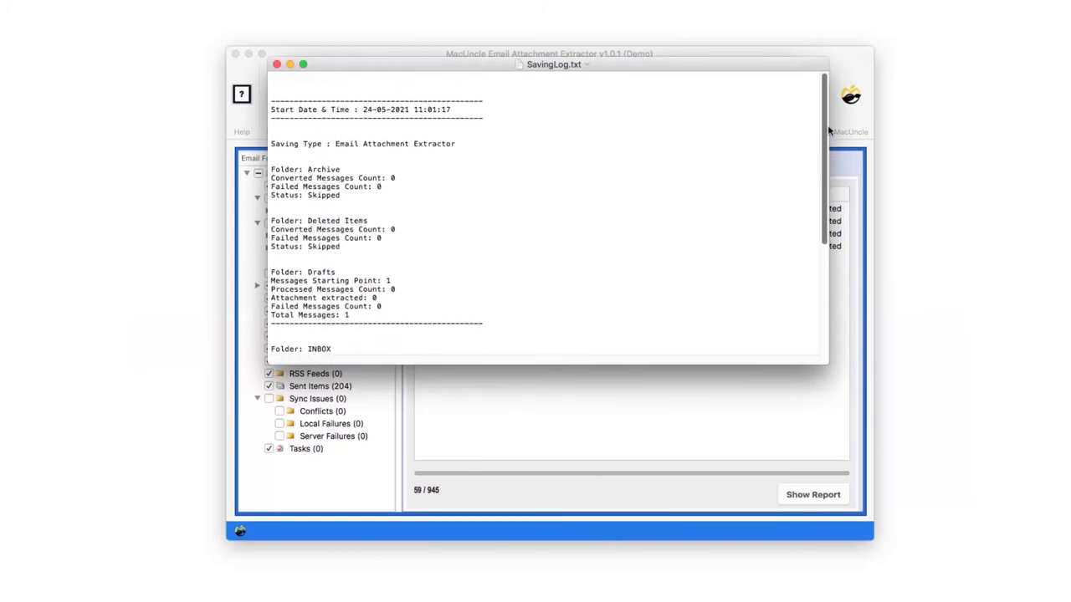
{"action": "left_click", "coordinate": [277, 64]}
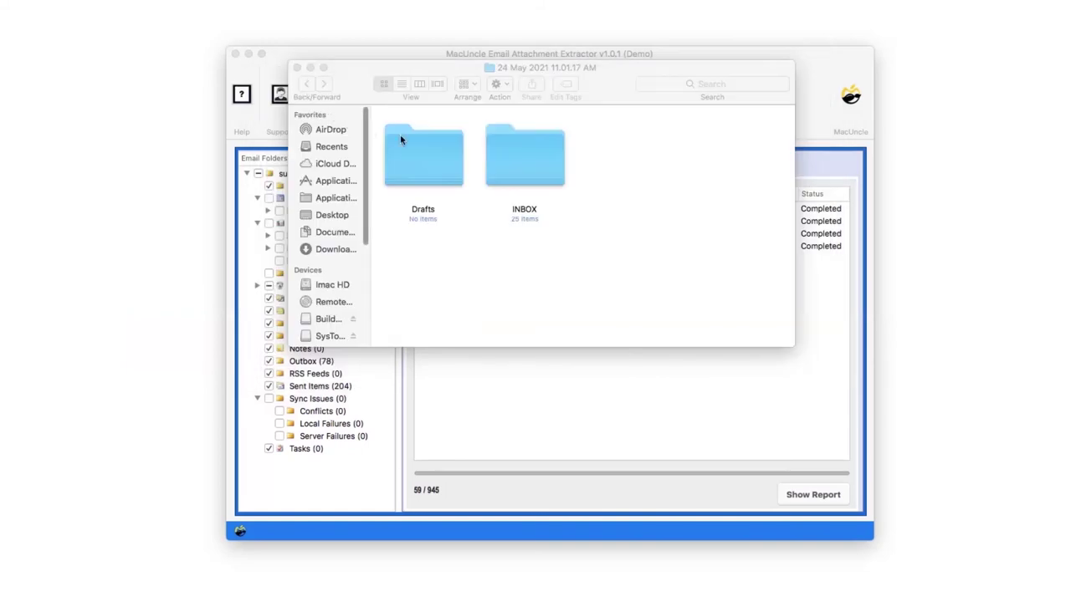
- Open the INBOX output folder to view the extracted attachment files
{"action": "left_click", "coordinate": [528, 150]}
{"action": "double_click", "coordinate": [528, 153]}
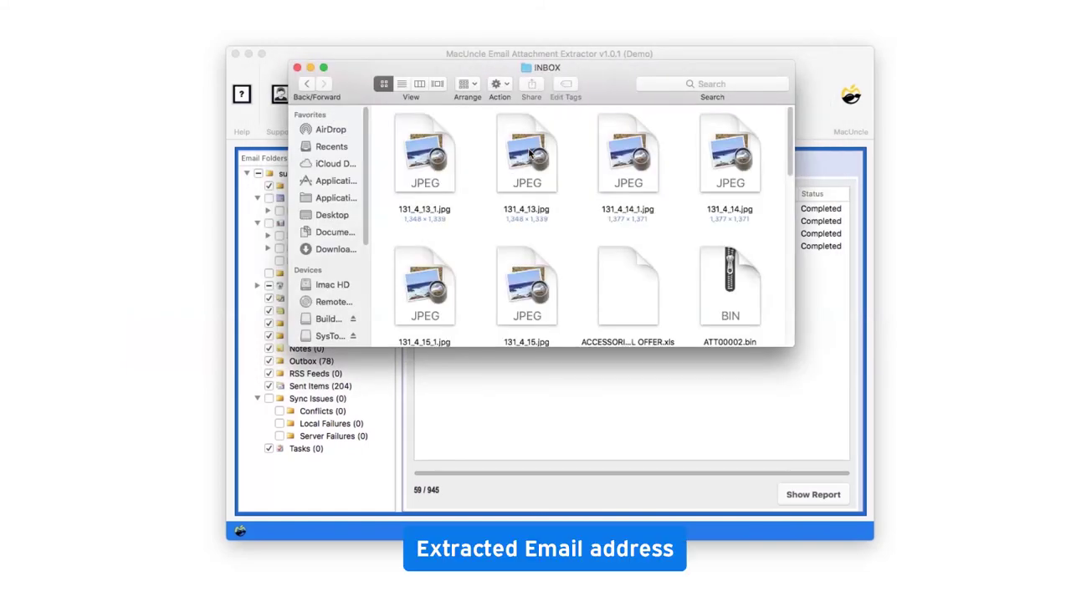